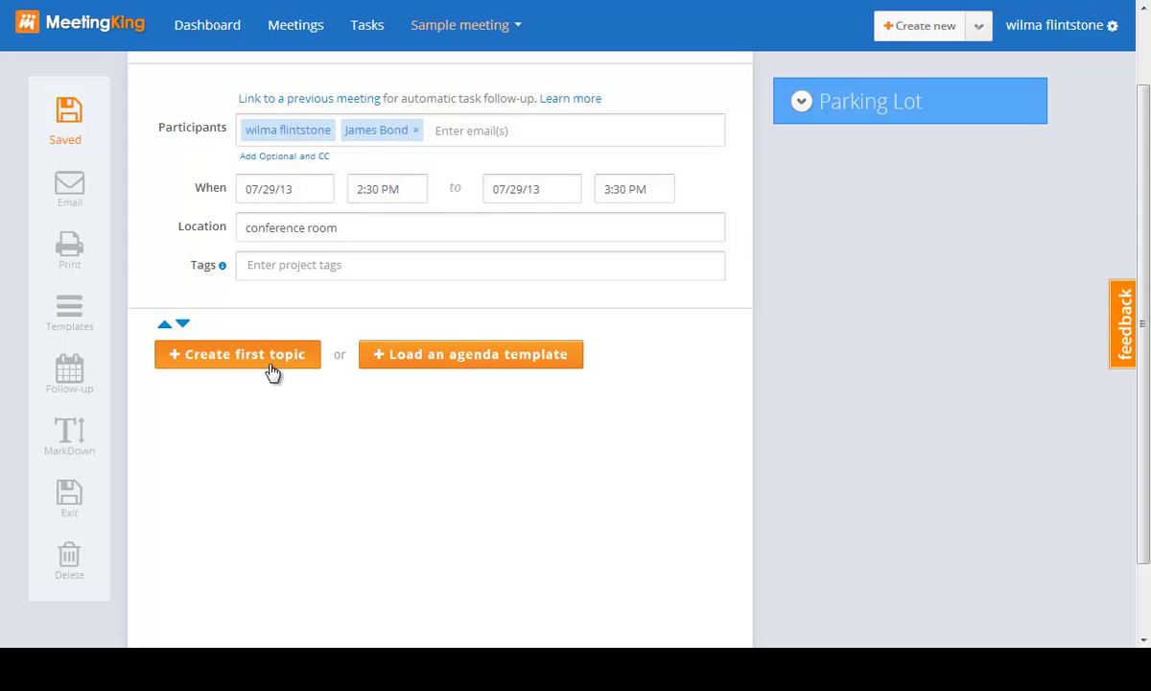
# Start the agenda with a first topic titled 'first topic'.
pyautogui.click(272, 373)
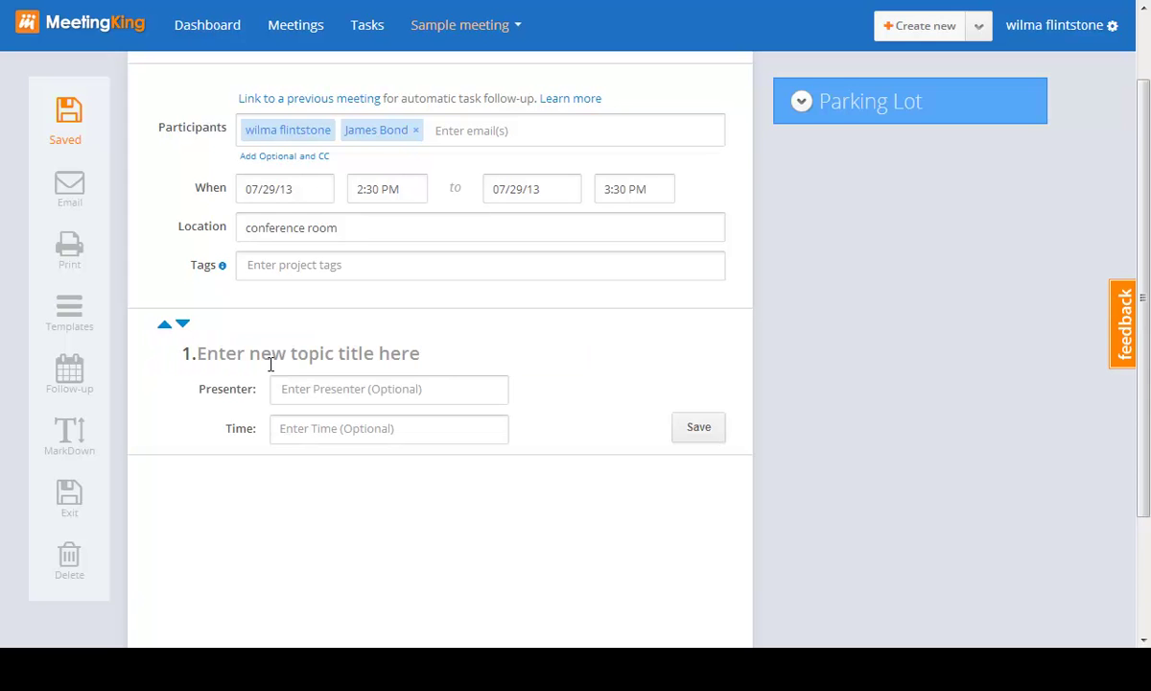
pyautogui.write('first t')
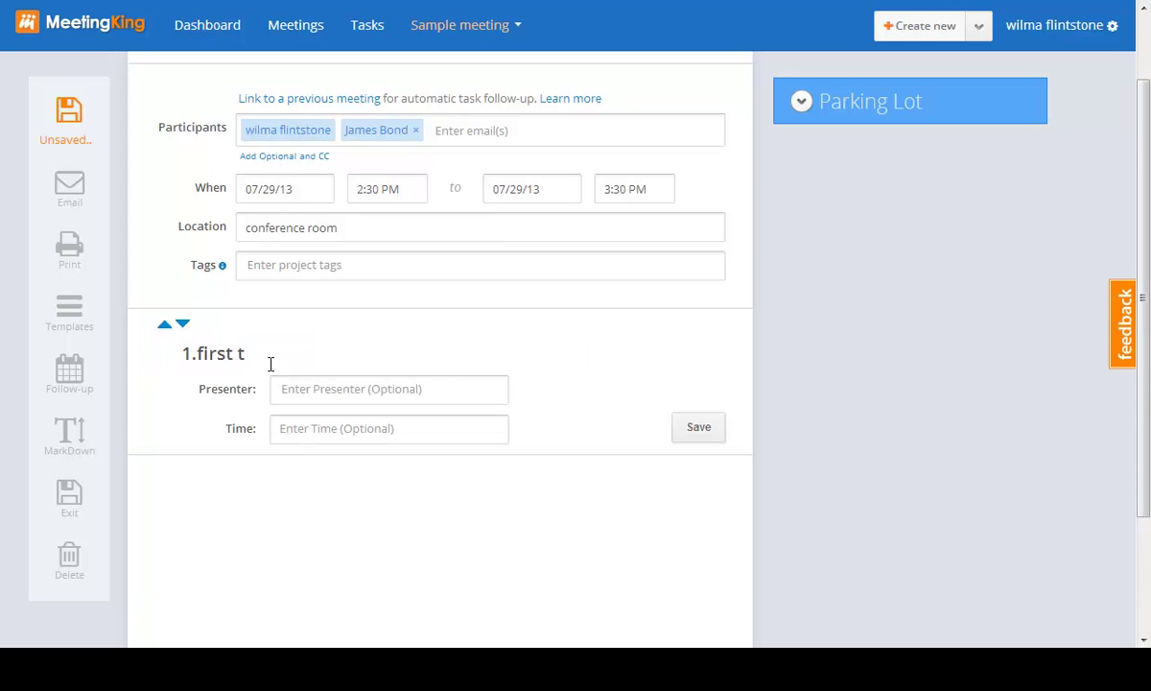
pyautogui.write('opic')
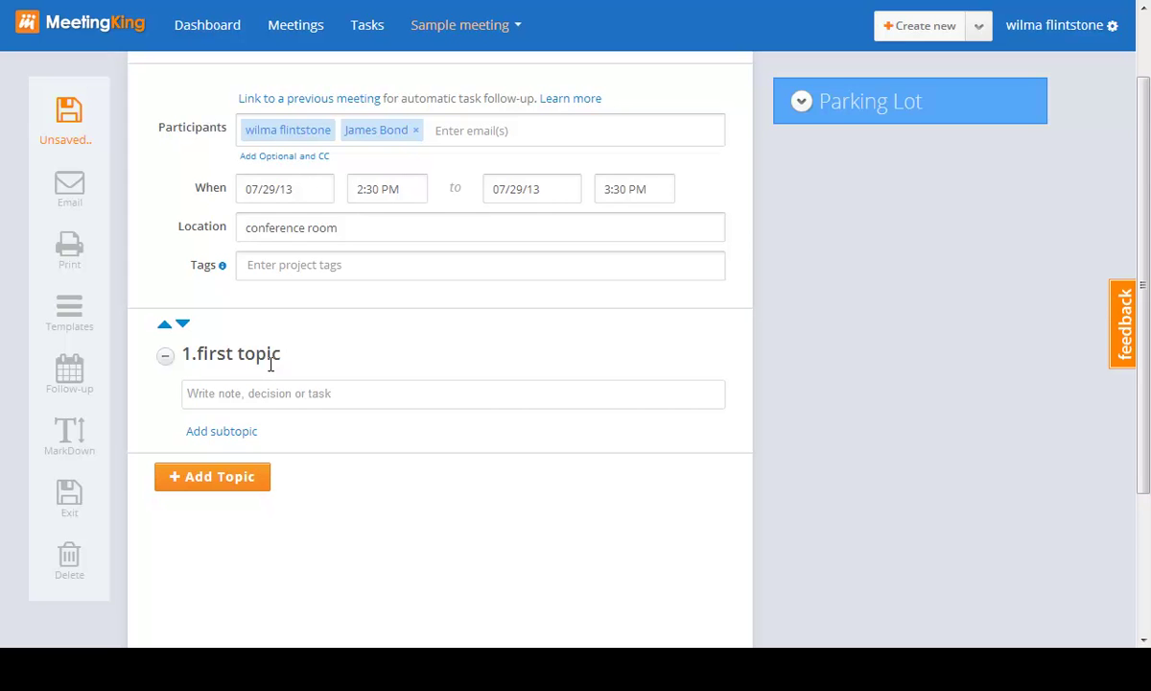
# Save 'this is a note' as a note under the first topic, then add a second topic entry.
pyautogui.write('this si s')
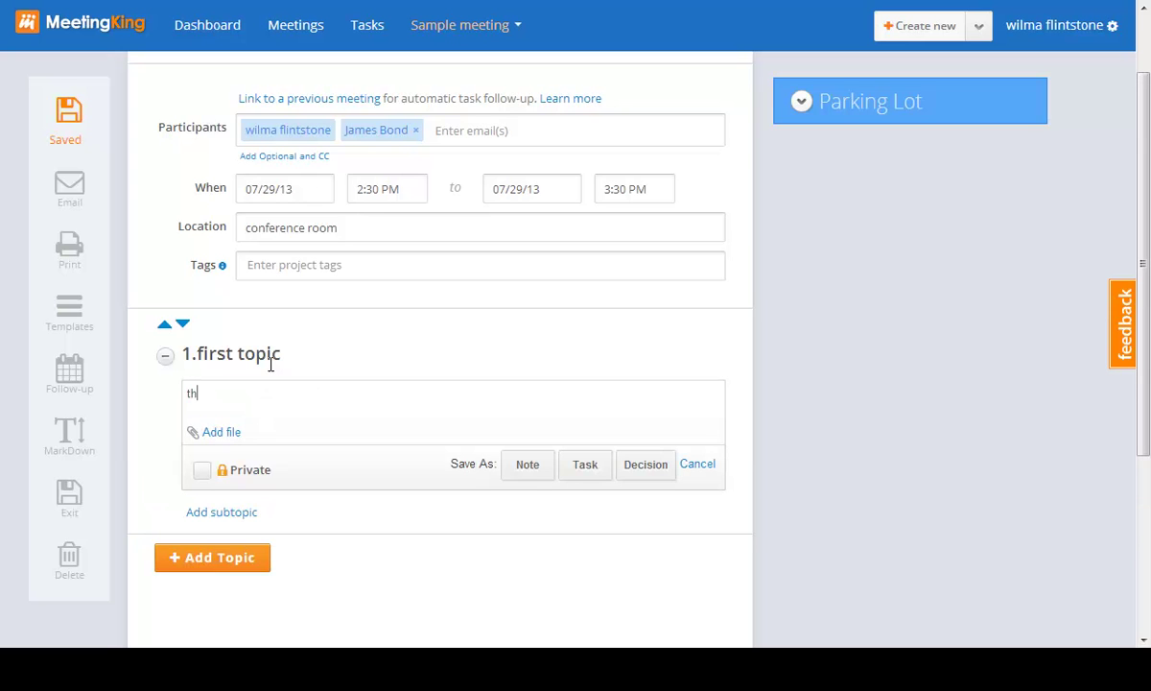
pyautogui.press('BackSpace')
pyautogui.press('BackSpace')
pyautogui.press('BackSpace')
pyautogui.press('BackSpace')
pyautogui.write('is a note')
pyautogui.press('Tab')
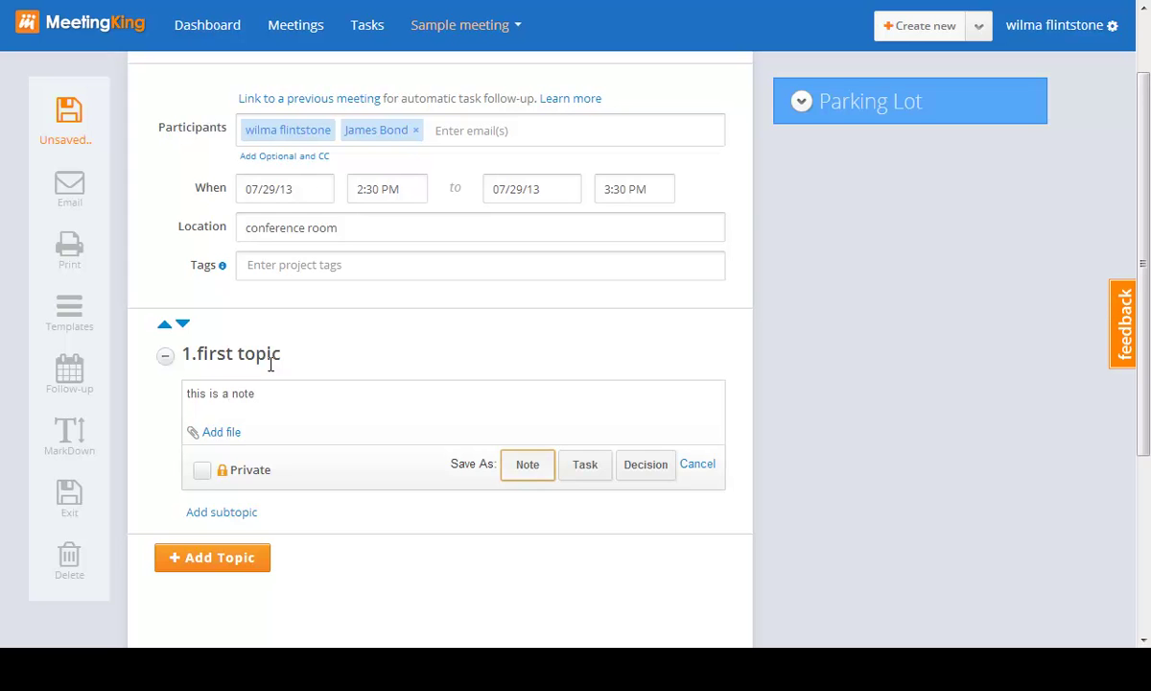
pyautogui.press('Return')
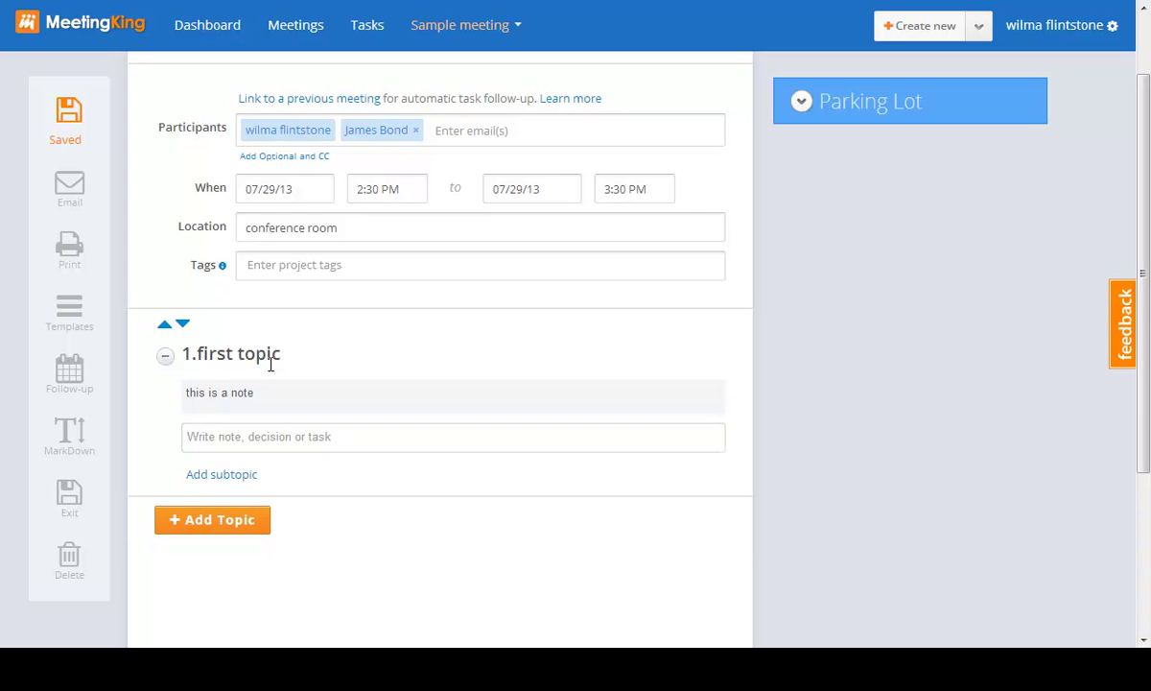
pyautogui.press('Tab')
pyautogui.press('Tab')
pyautogui.press('Return')
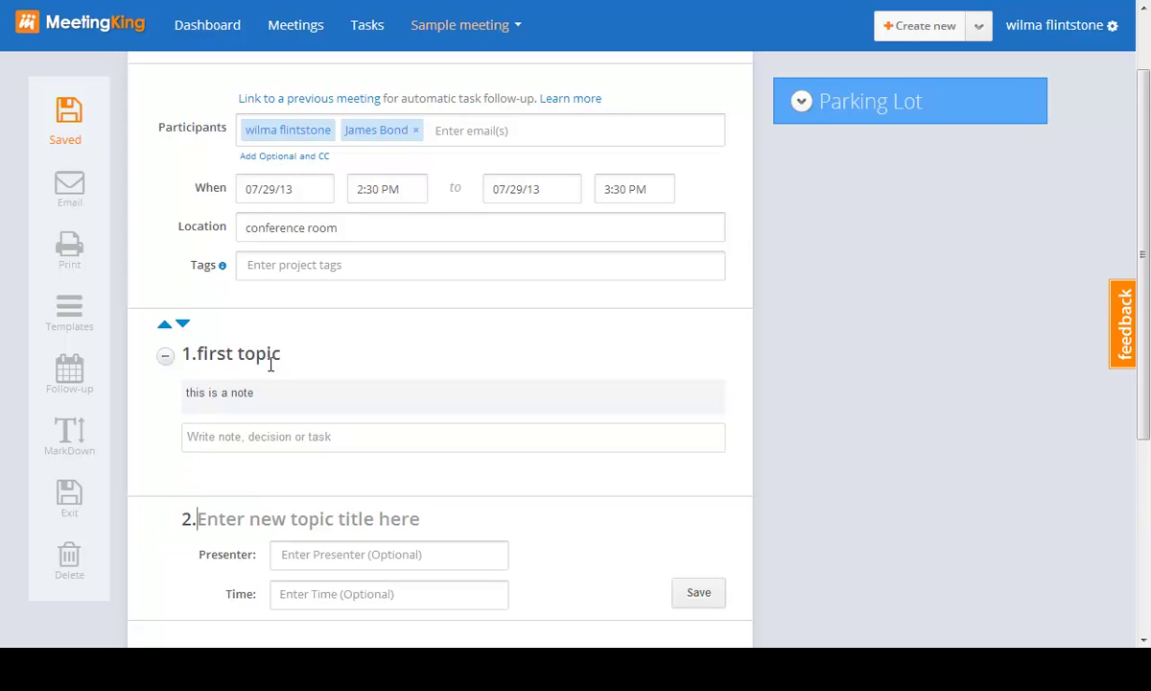
# Title the second topic 'second topic' and add subtopic 2-1 'subtopic sample' beneath it, fixing the typo.
pyautogui.write('second topic')
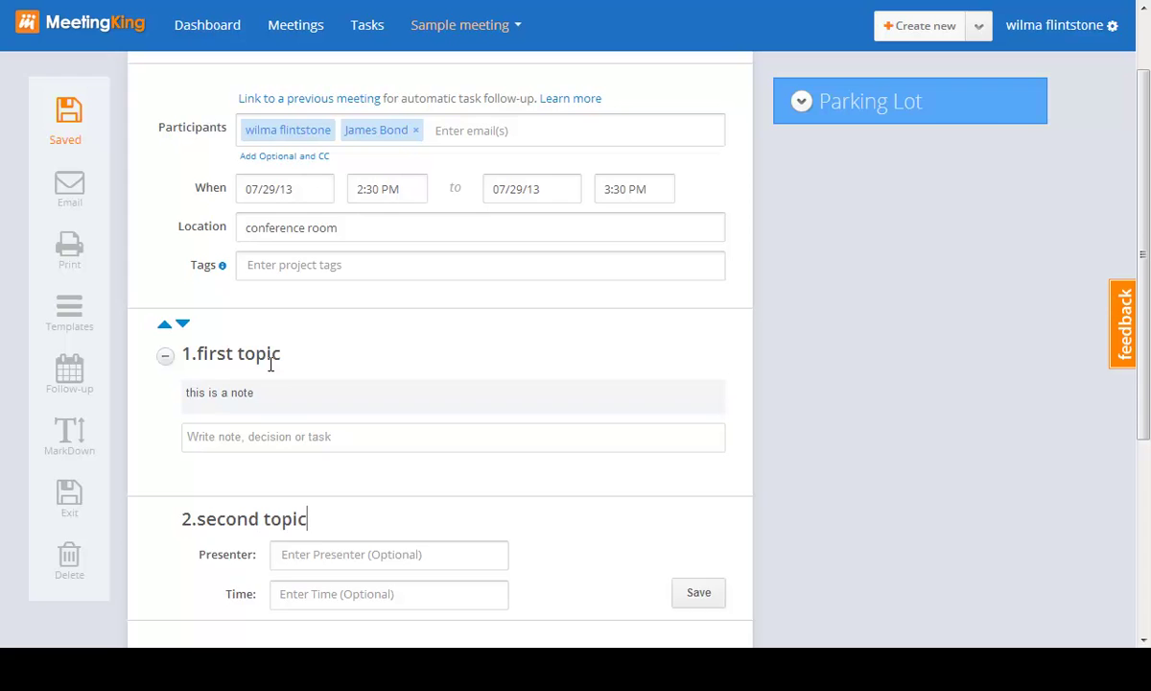
pyautogui.press('Return')
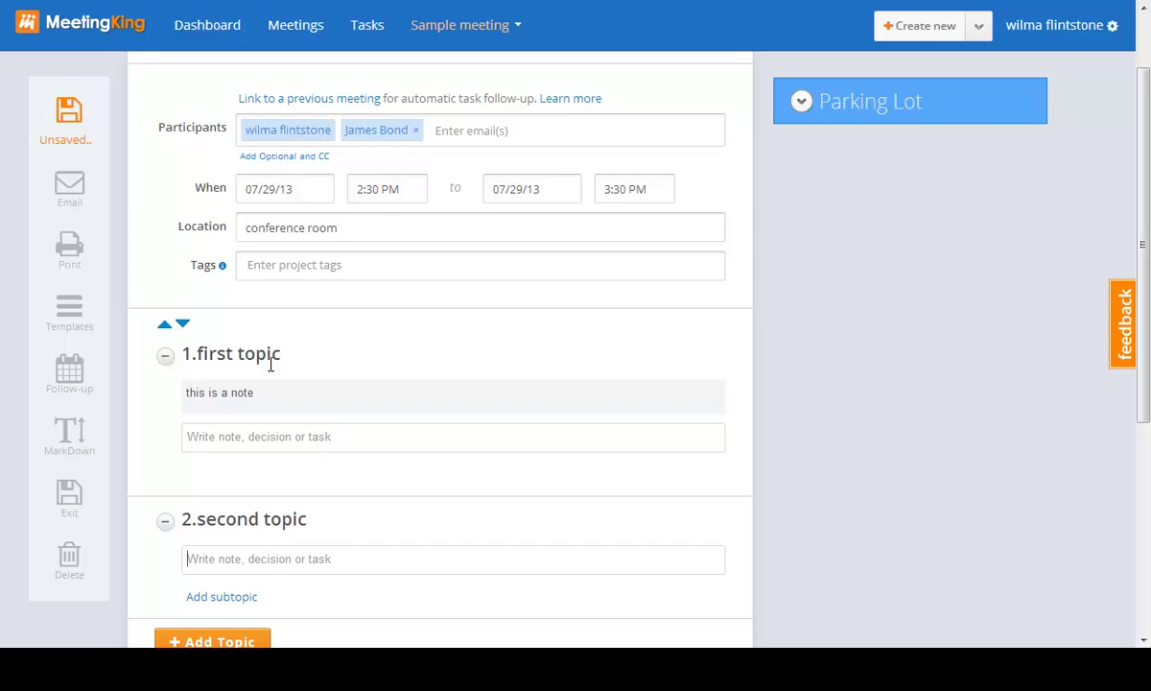
pyautogui.press('Tab')
pyautogui.press('Return')
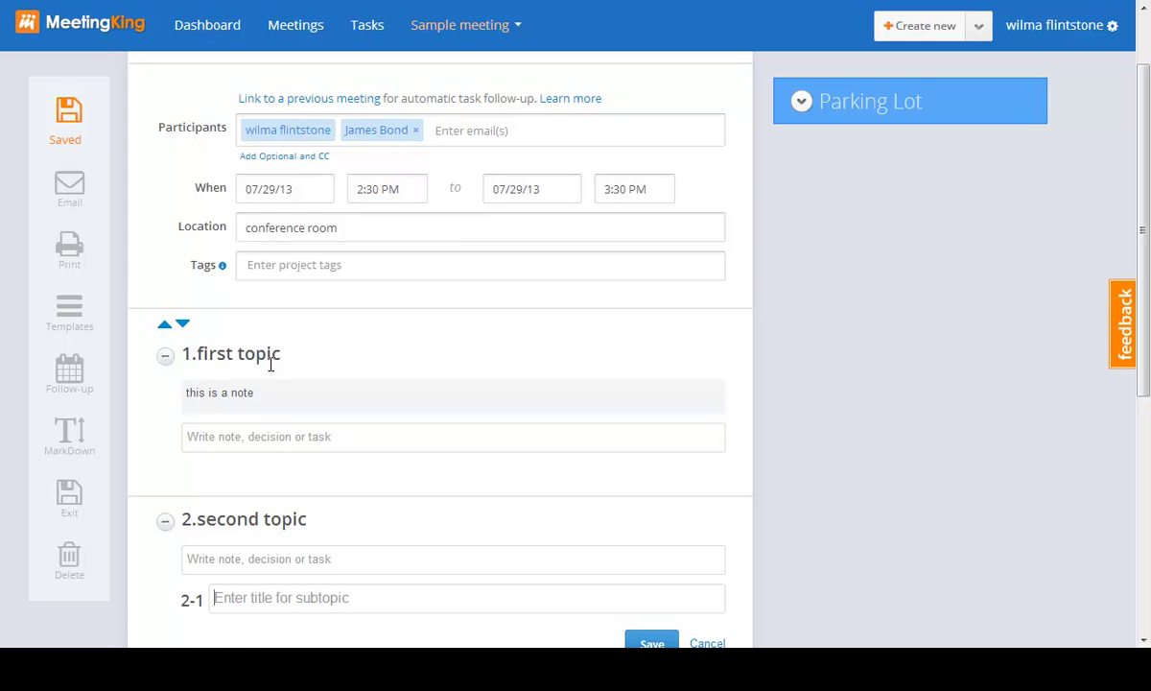
pyautogui.write('subtopci sample')
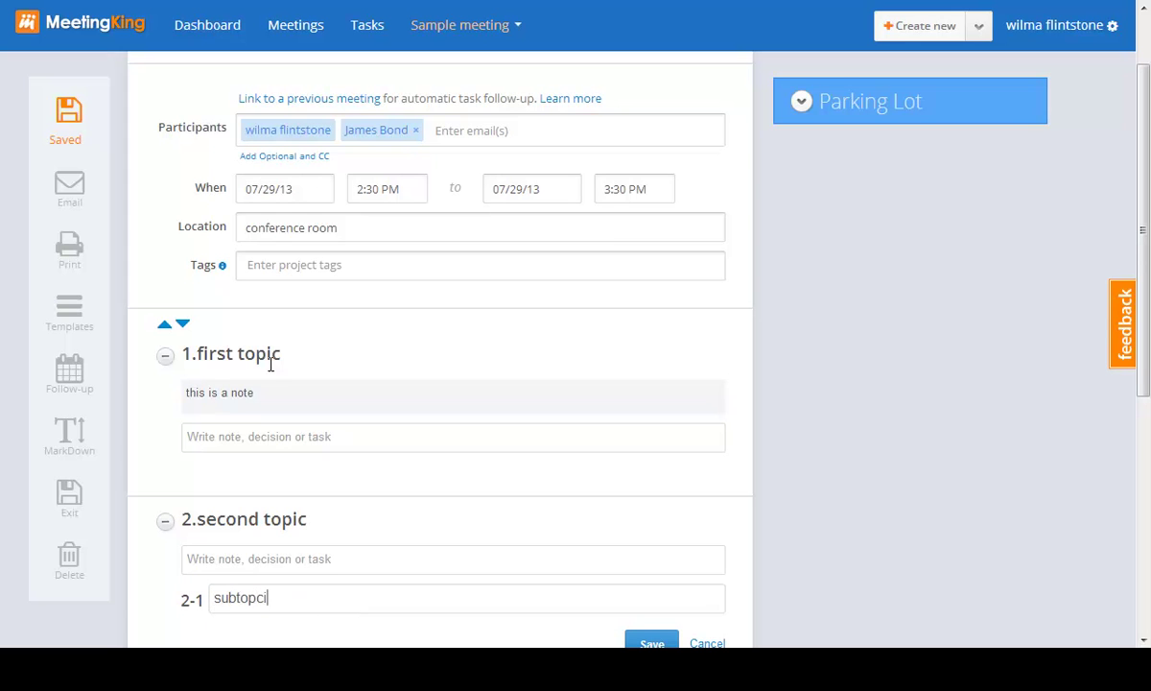
pyautogui.press('Left')
pyautogui.press('Left')
pyautogui.press('Left')
pyautogui.press('Left')
pyautogui.press('Left')
pyautogui.press('Left')
pyautogui.press('Left')
pyautogui.press('BackSpace')
pyautogui.press('BackSpace')
pyautogui.write('ic')
pyautogui.press('Return')
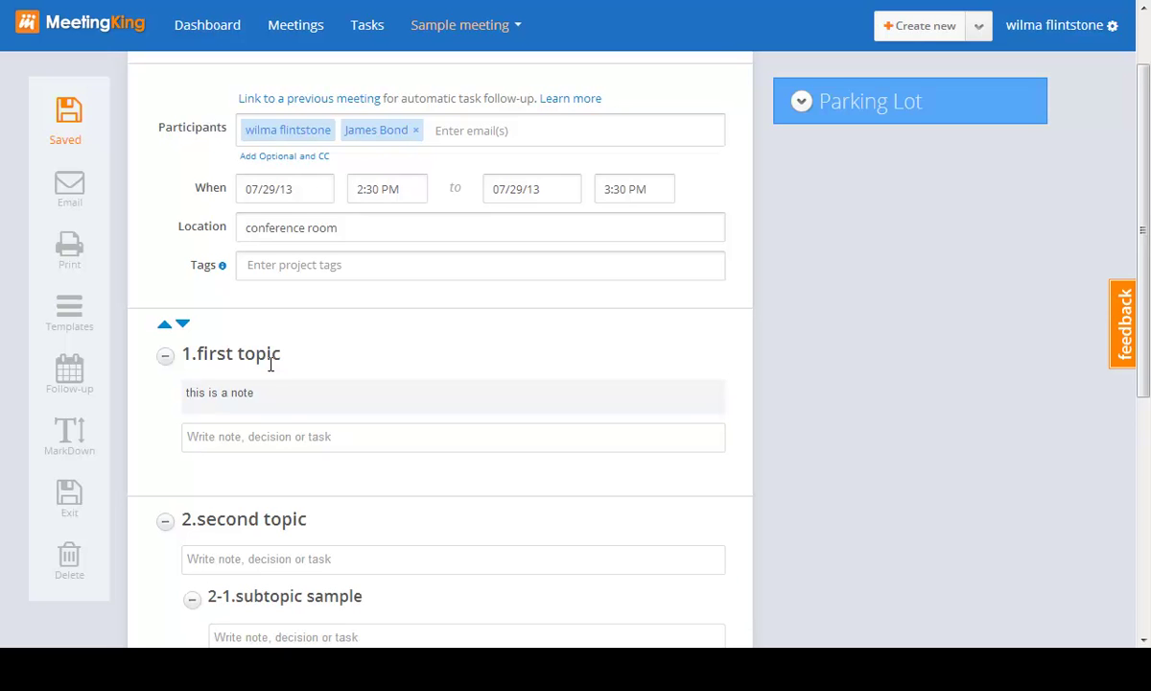
# Save 'this is a sample decision' as a decision under subtopic 2-1 'subtopic sample'.
pyautogui.scroll(-5, 811, 460)
pyautogui.scroll(1, 811, 460)
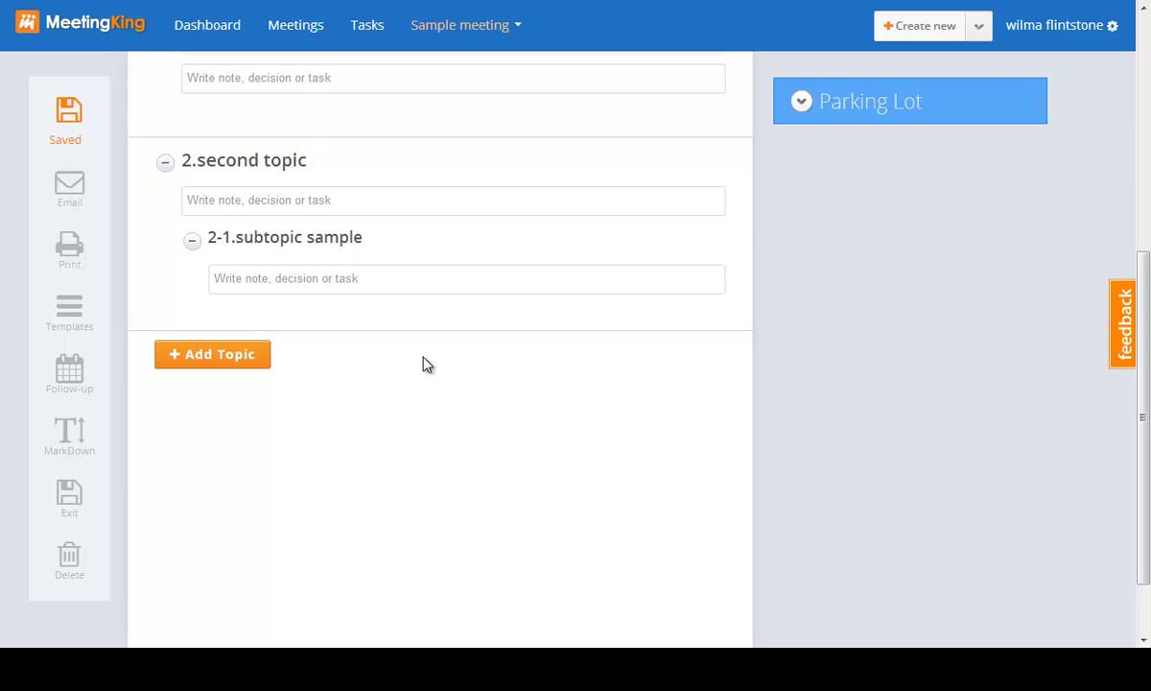
pyautogui.write('this ')
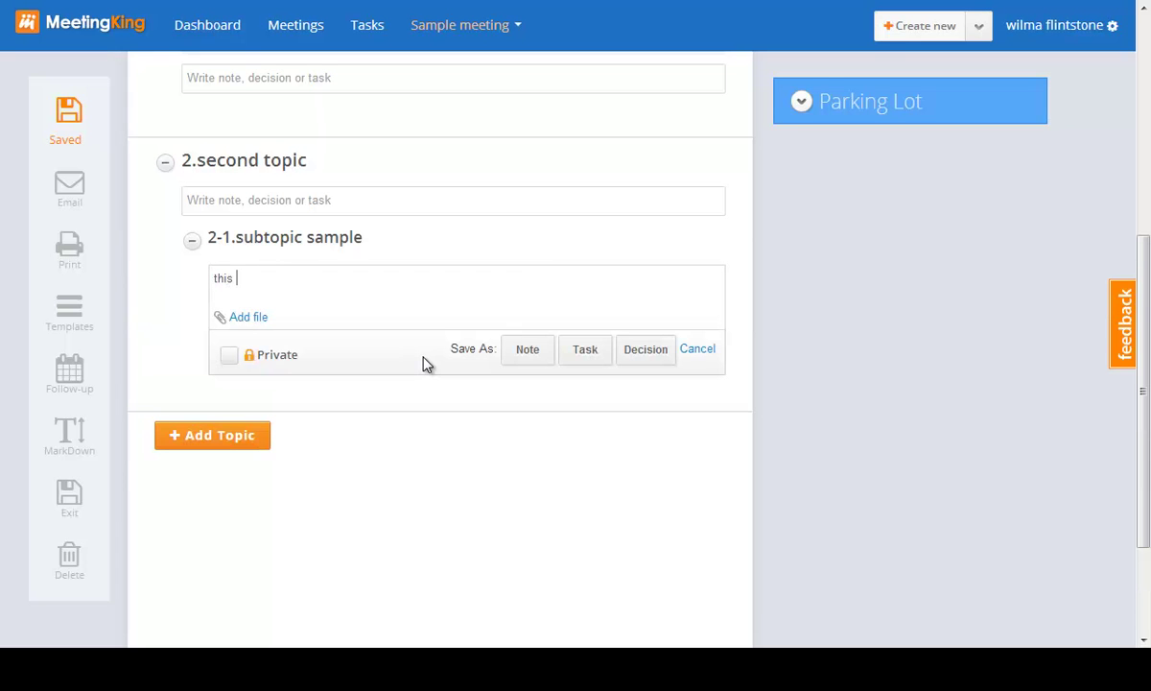
pyautogui.write('is a sample decision')
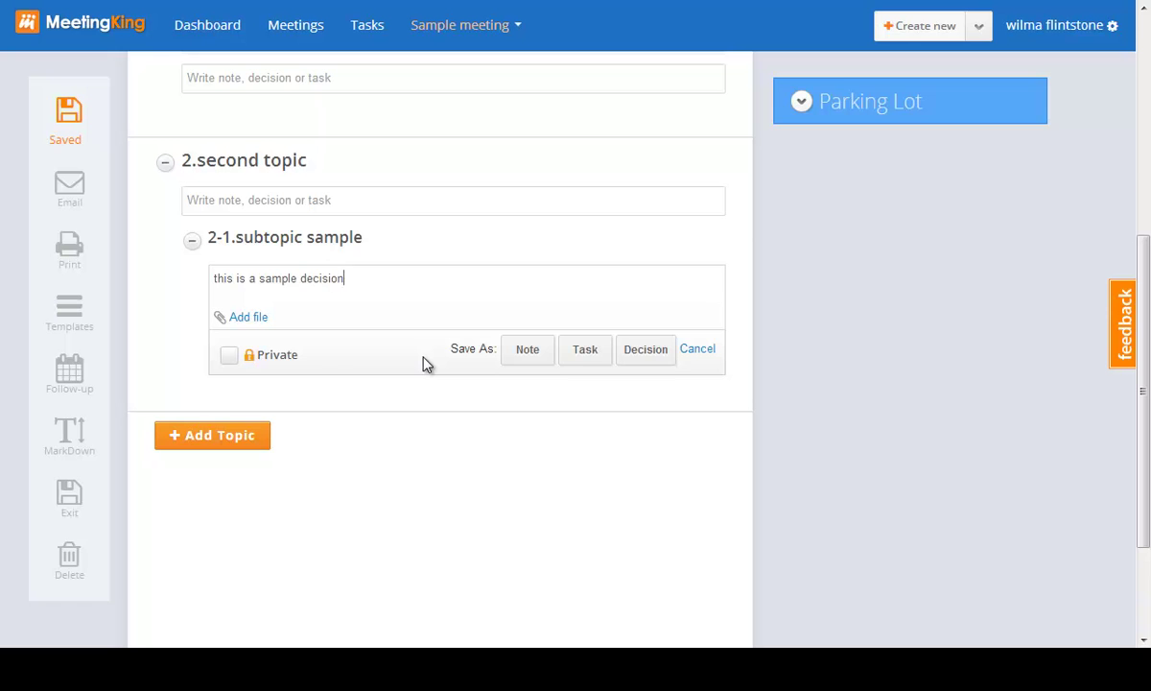
pyautogui.press('Tab')
pyautogui.press('Tab')
pyautogui.press('Tab')
pyautogui.press('Return')
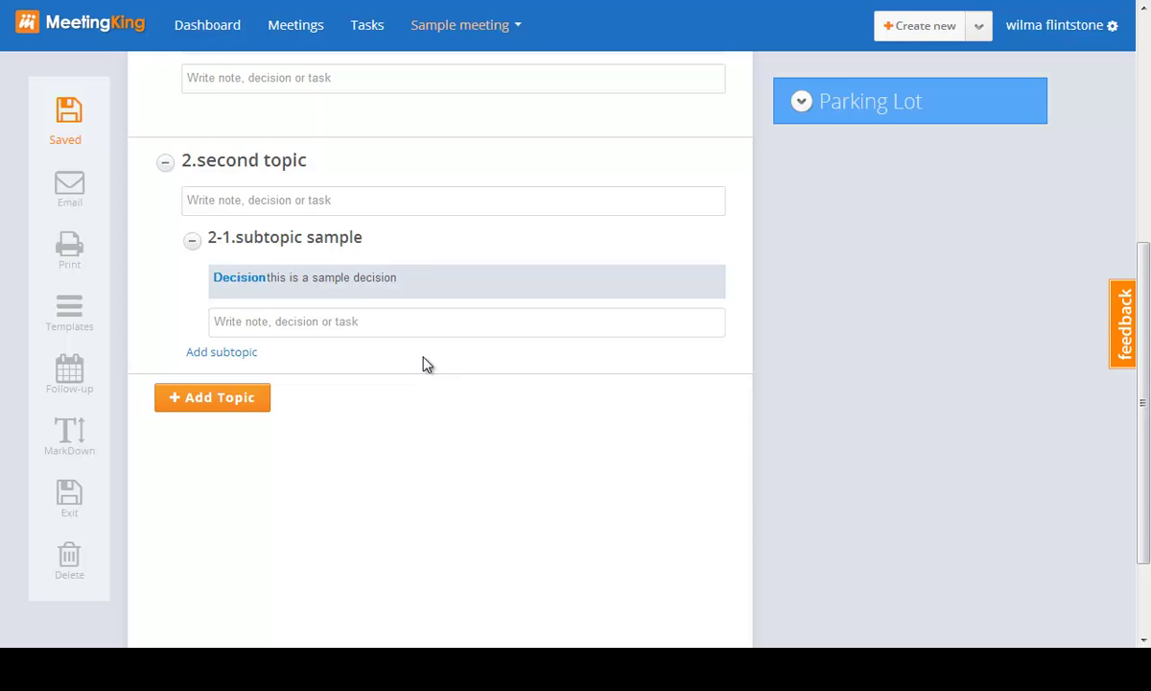
# Save 'this is a sample task' as a task under the subtopic.
pyautogui.write('this is a ')
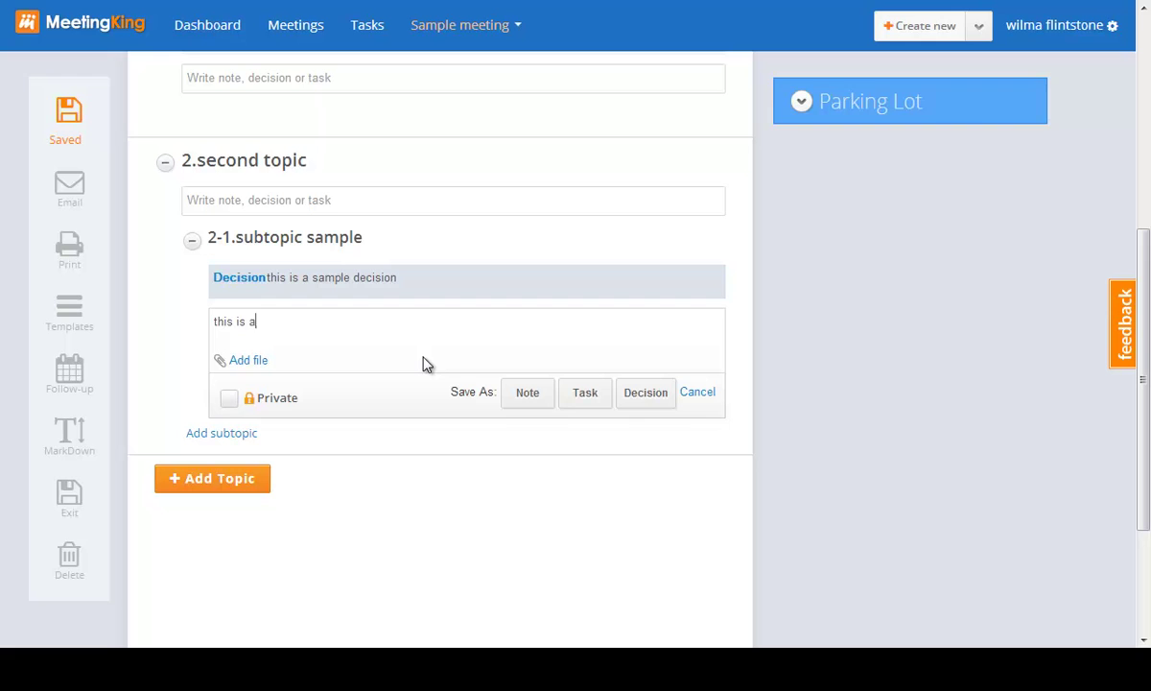
pyautogui.write('sample task')
pyautogui.press('Tab')
pyautogui.press('Tab')
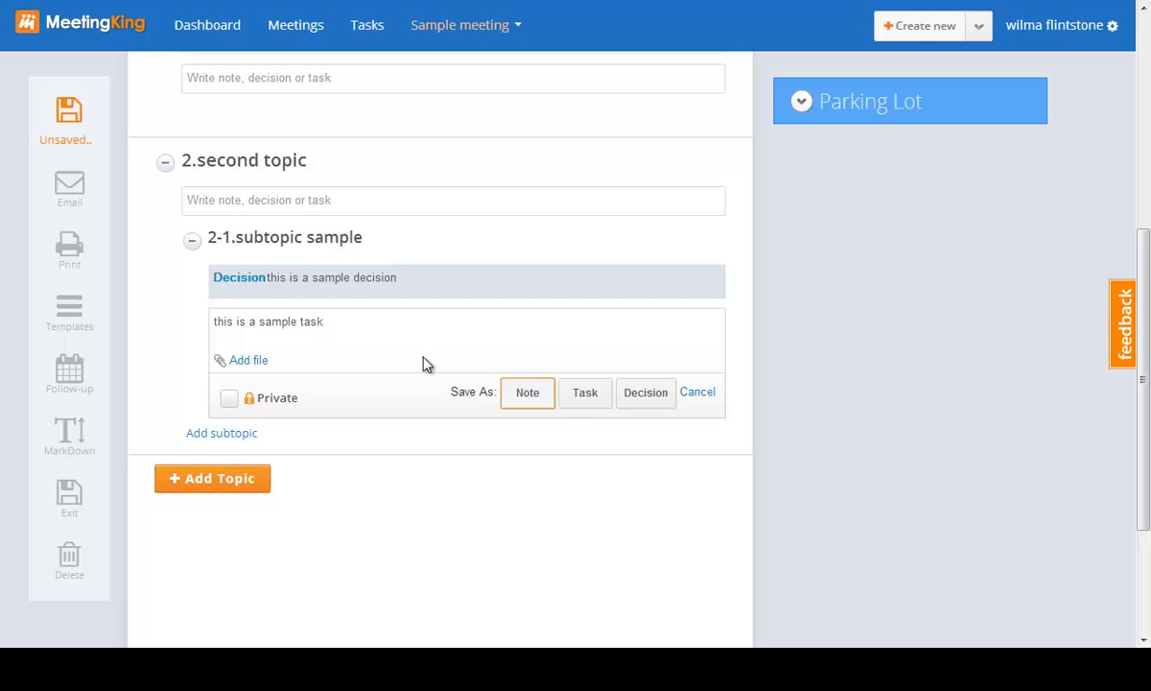
pyautogui.press('Return')
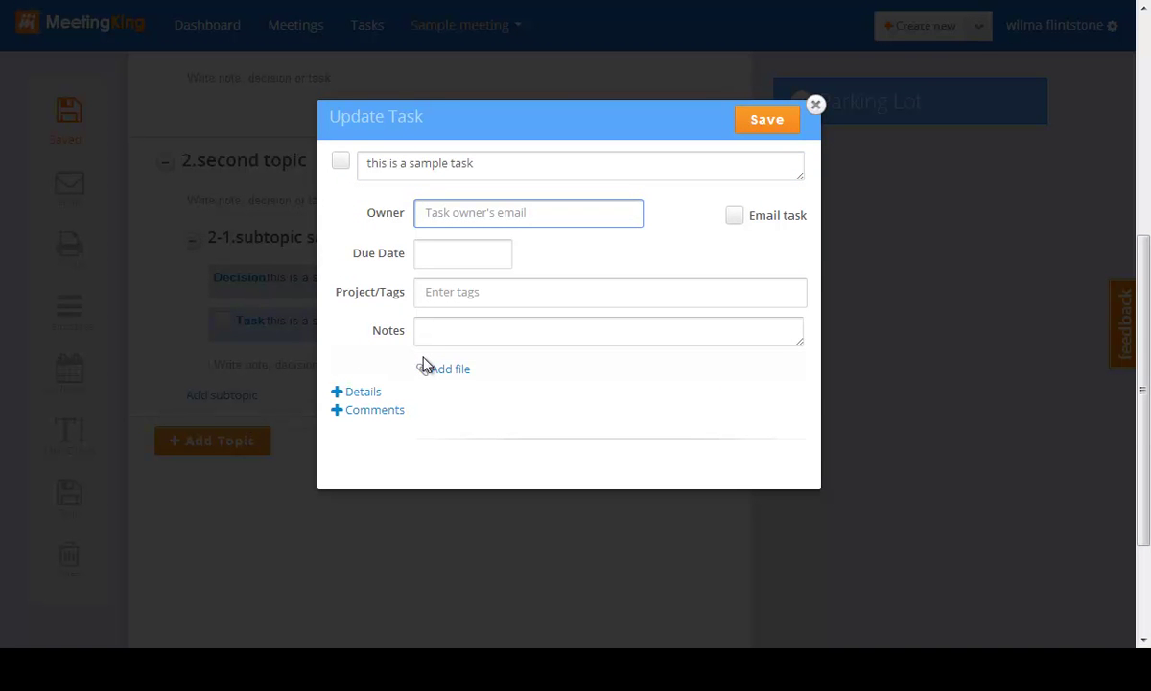
# Assign the task to the other participant with email notification, due 07/31/13, and save it.
pyautogui.write('james')
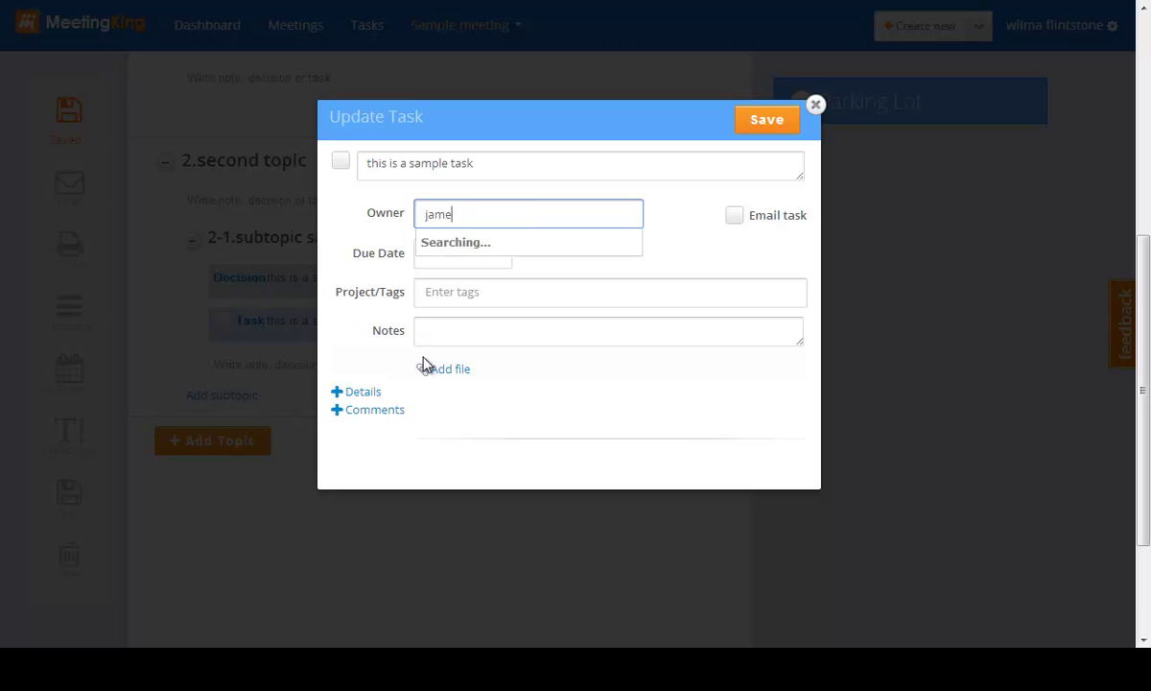
pyautogui.press('Return')
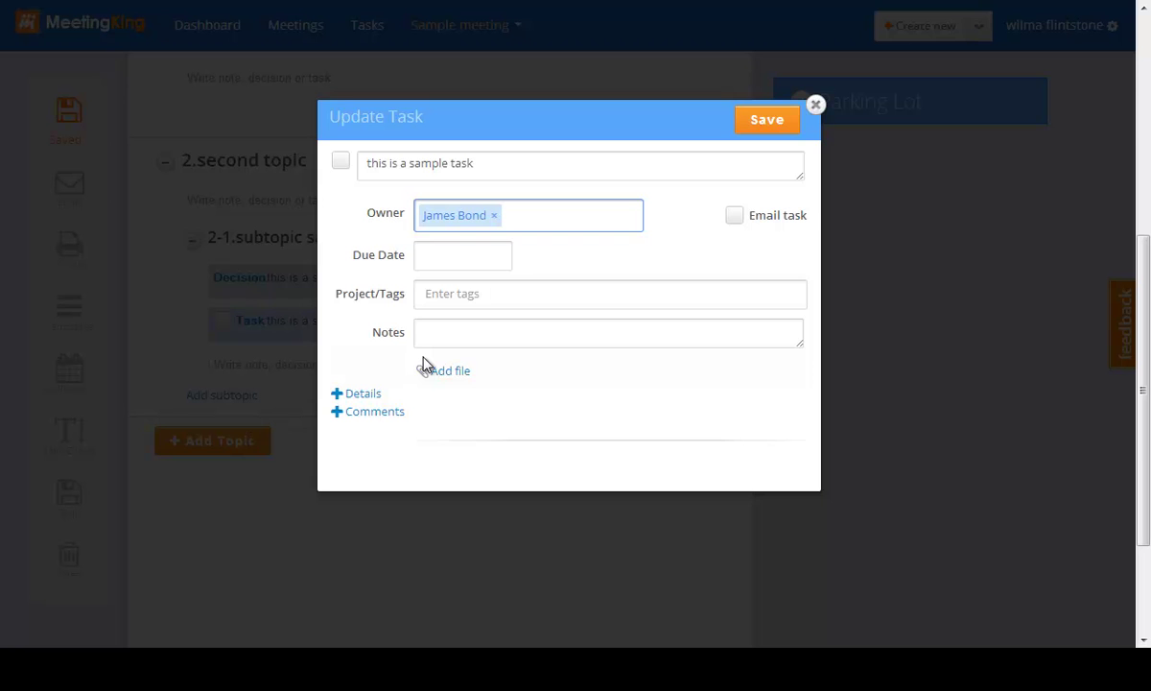
pyautogui.click(425, 366)
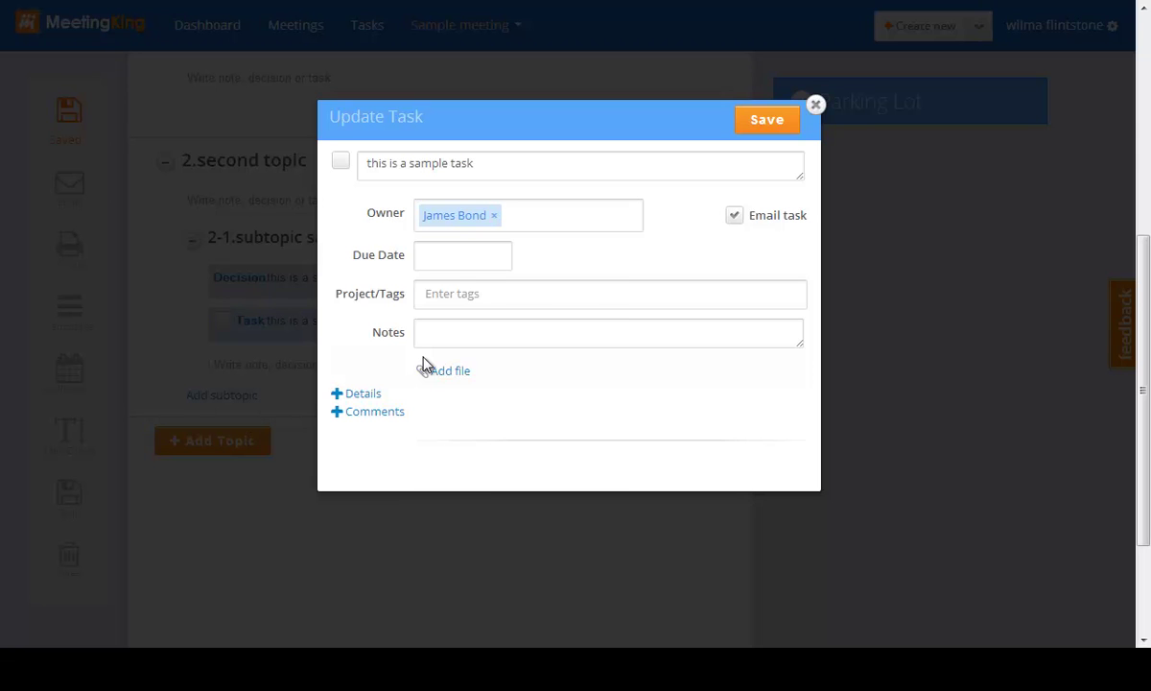
pyautogui.press('Tab')
pyautogui.press('Right')
pyautogui.press('Right')
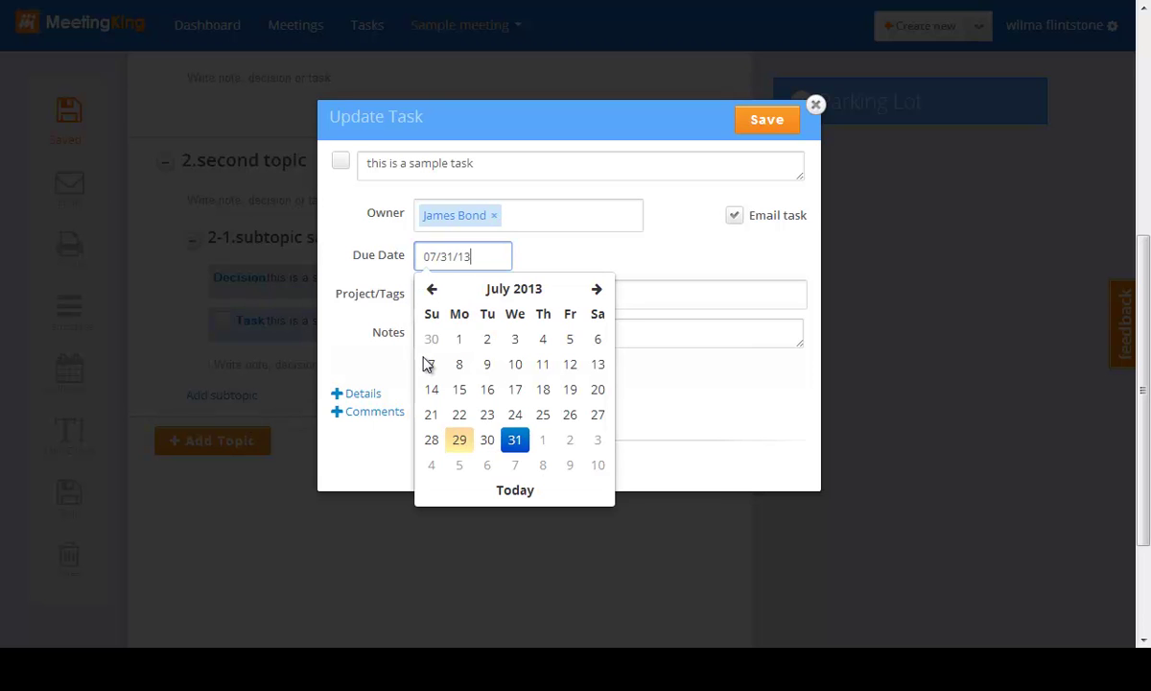
pyautogui.press('Return')
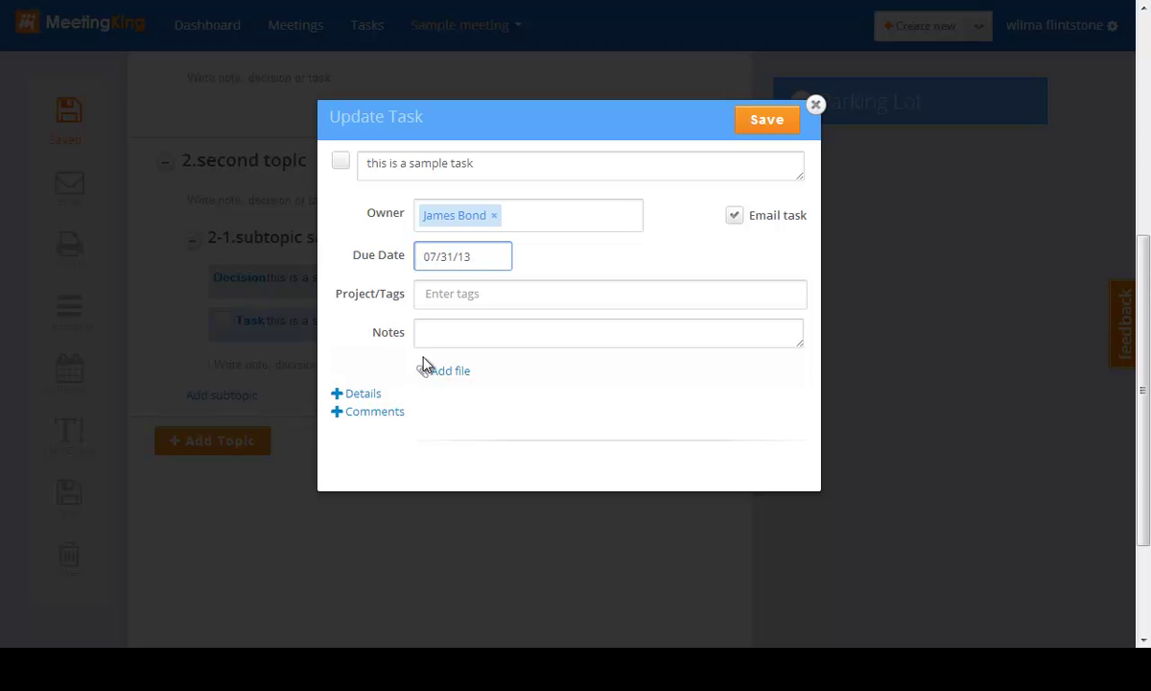
pyautogui.press('Return')
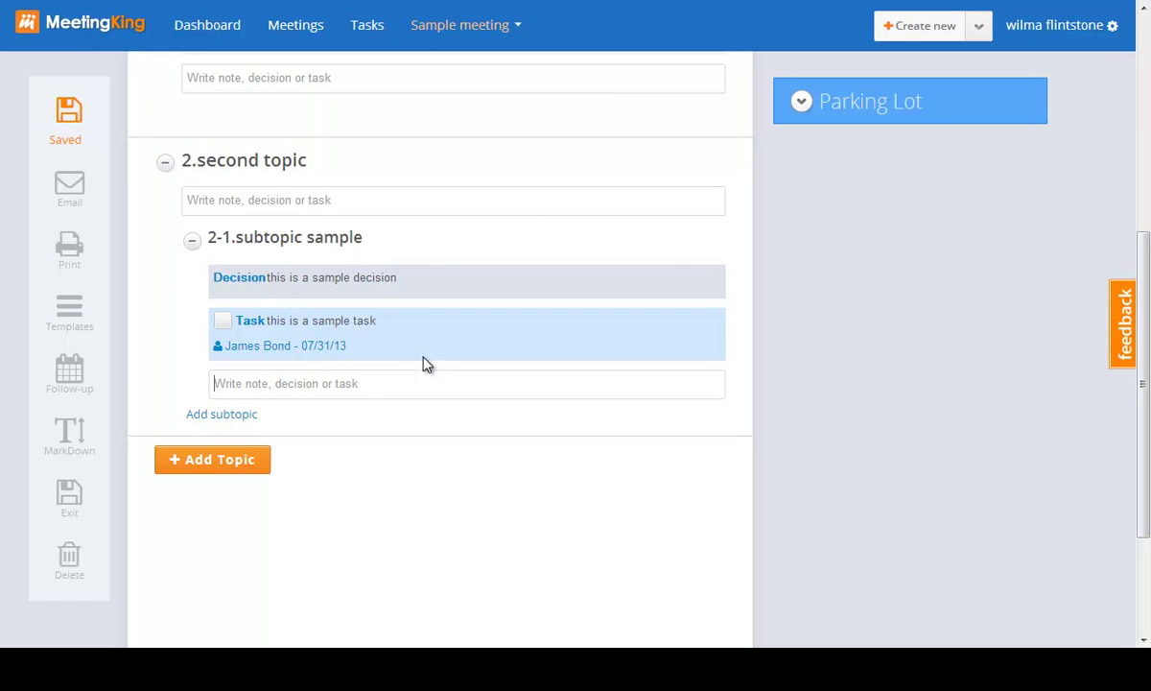
pyautogui.moveTo(326, 319)
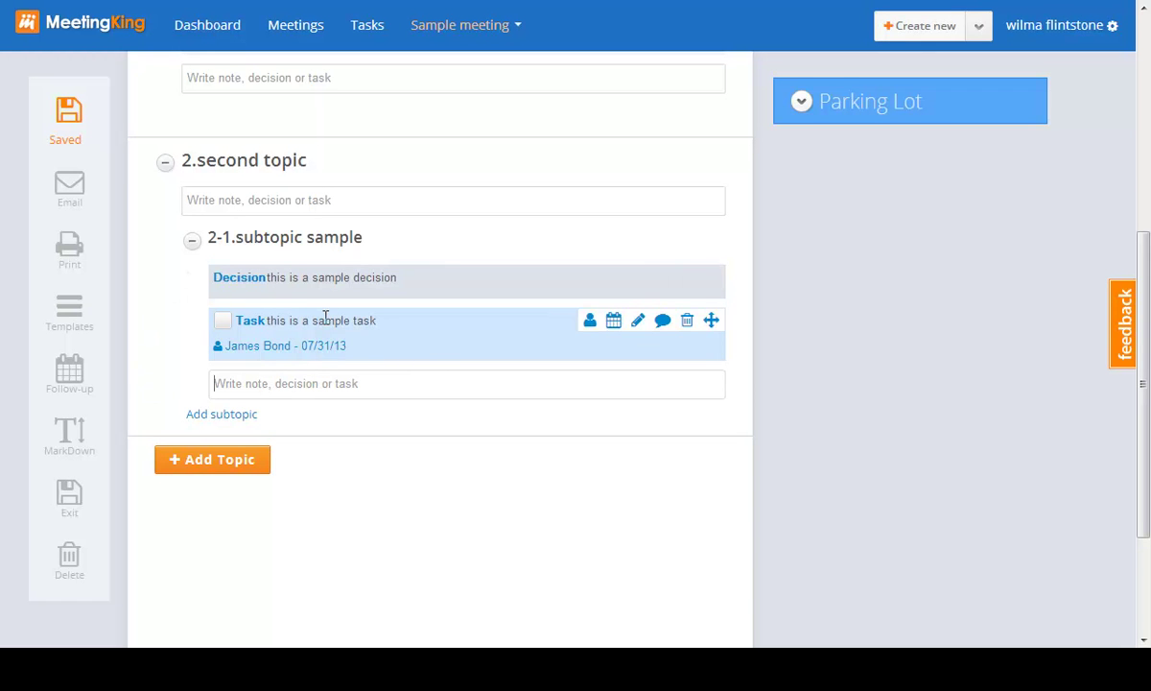
pyautogui.scroll(5, 794, 325)
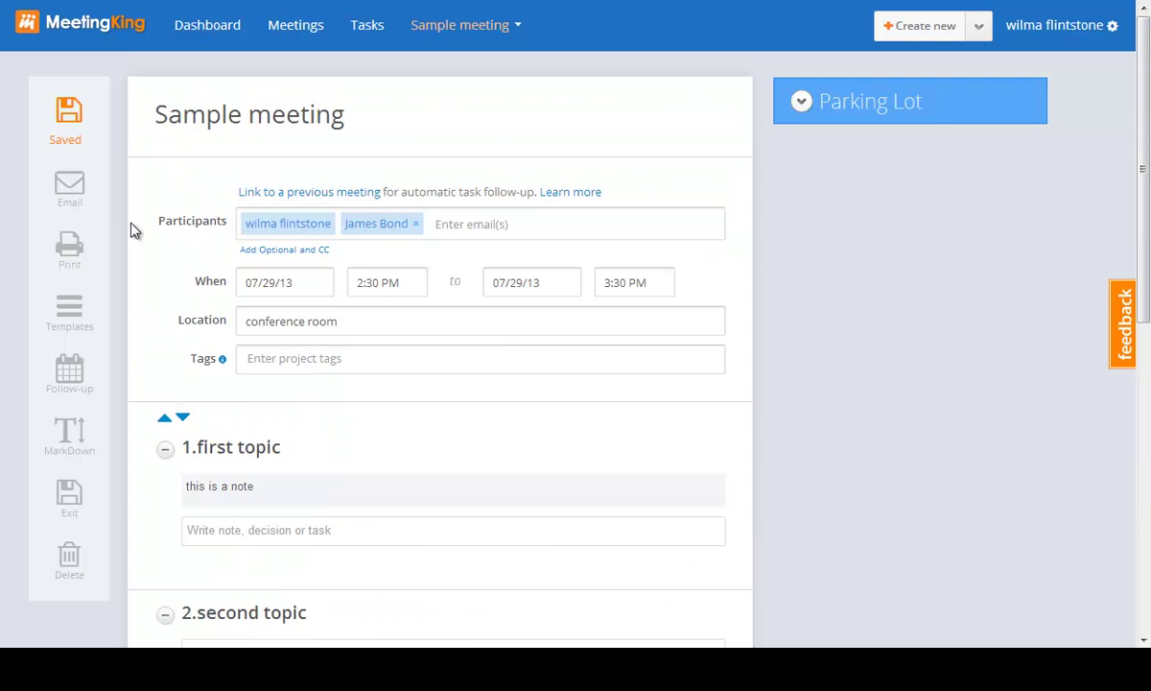
# Create a new meeting titled 'sample meeting 2' and add the second participant.
pyautogui.click(928, 28)
pyautogui.write('sample meeting ')
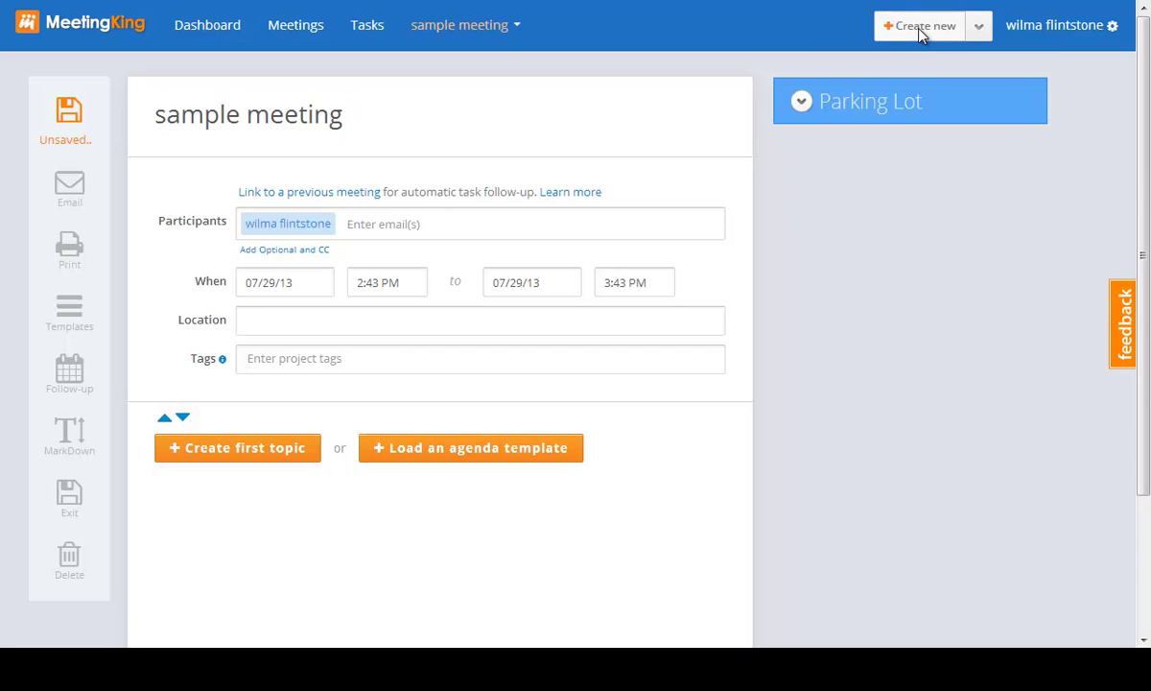
pyautogui.write('2')
pyautogui.press('Tab')
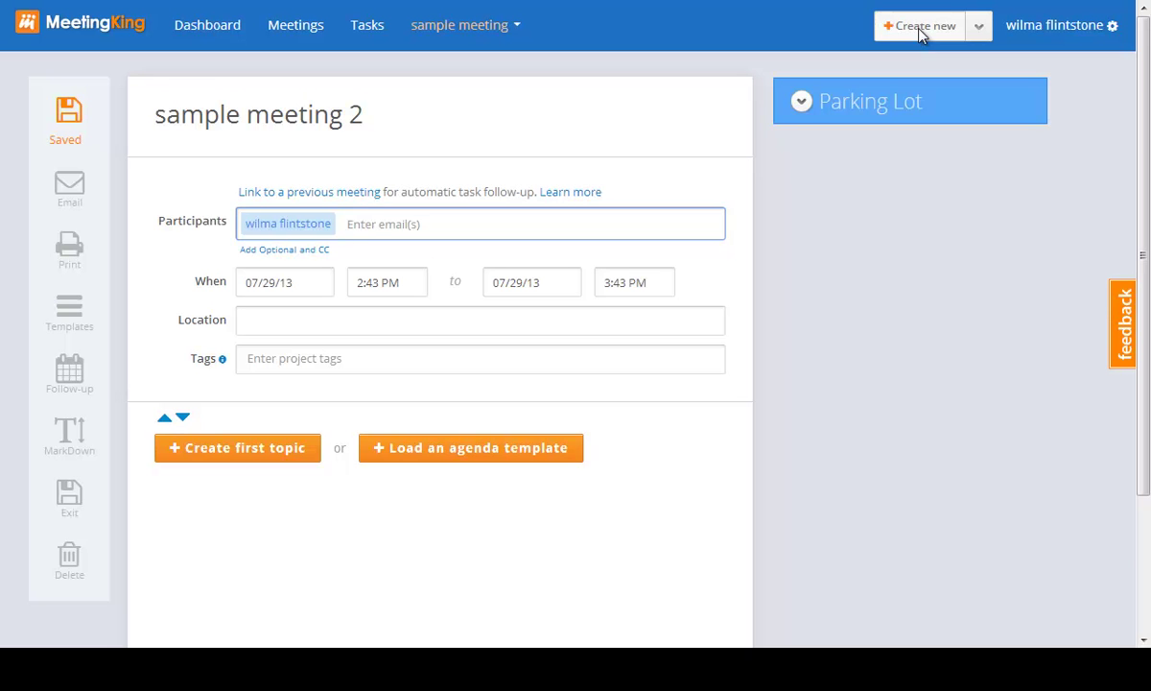
pyautogui.write('jame')
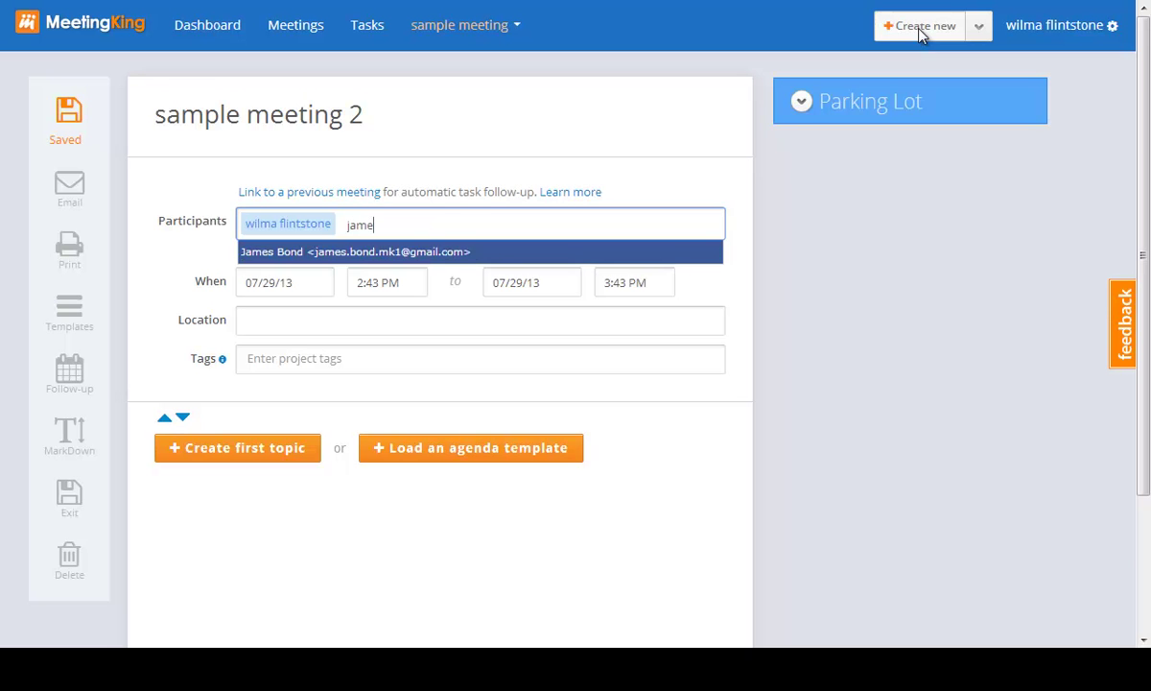
pyautogui.press('Return')
# Schedule the meeting for 07/29/13, 3:00–4:00 PM, in 'conference room'.
pyautogui.press('Tab')
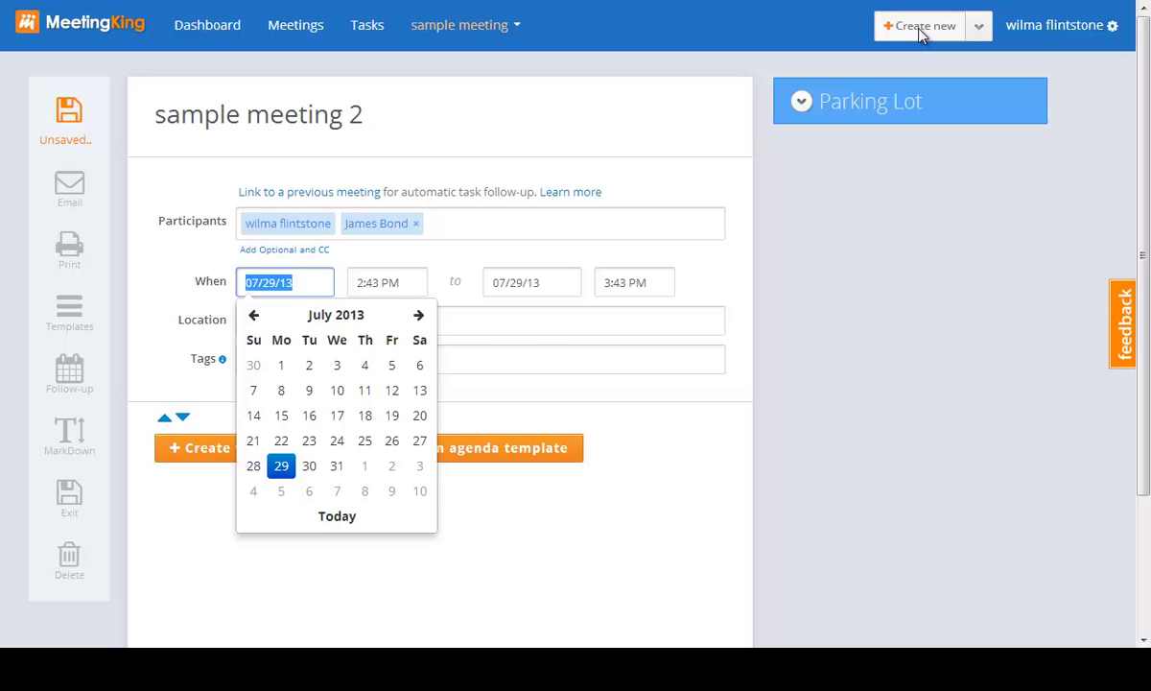
pyautogui.press('Tab')
pyautogui.press('Tab')
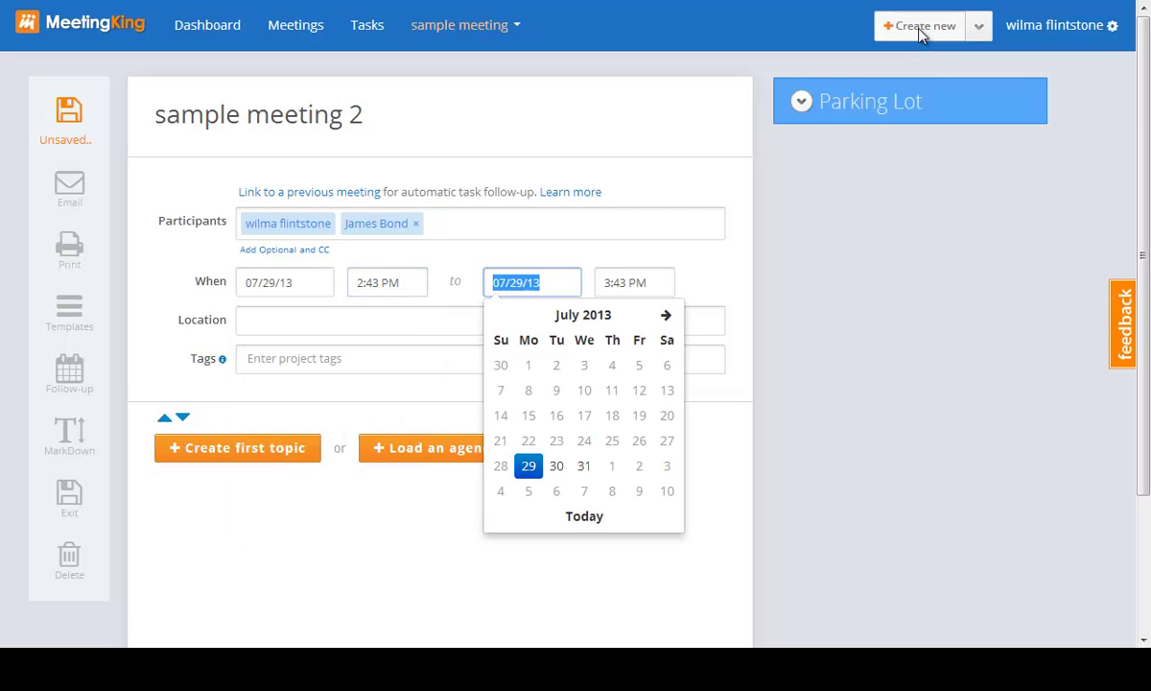
pyautogui.press('Left')
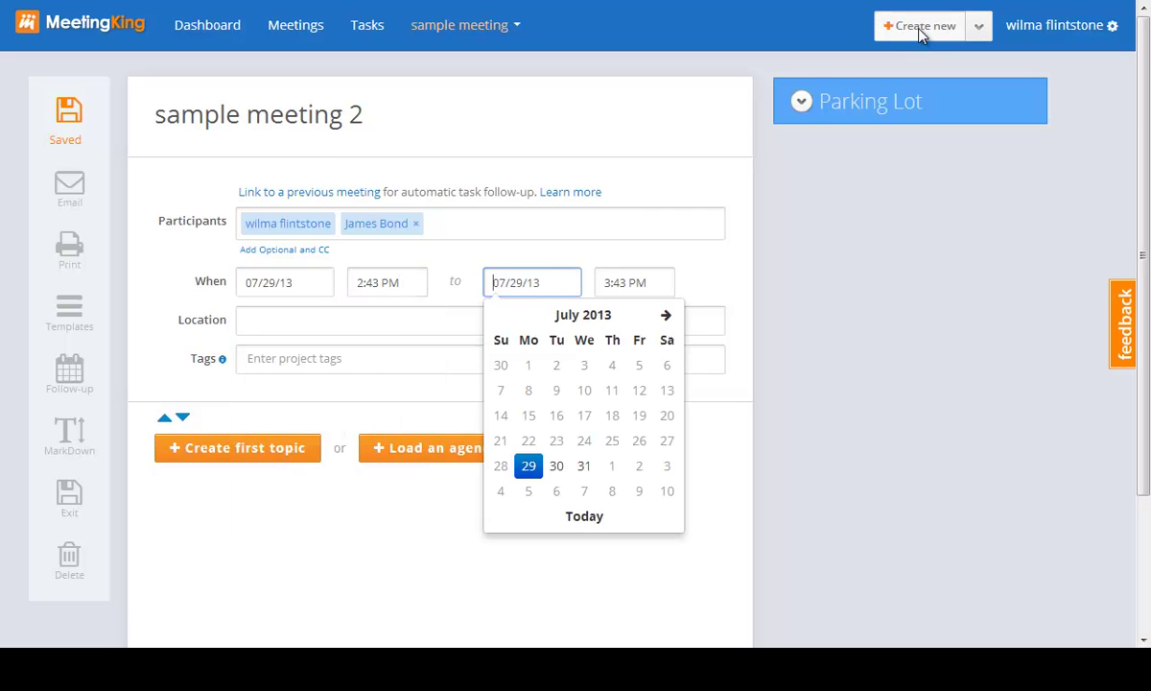
pyautogui.hotkey('shift', 'Tab')
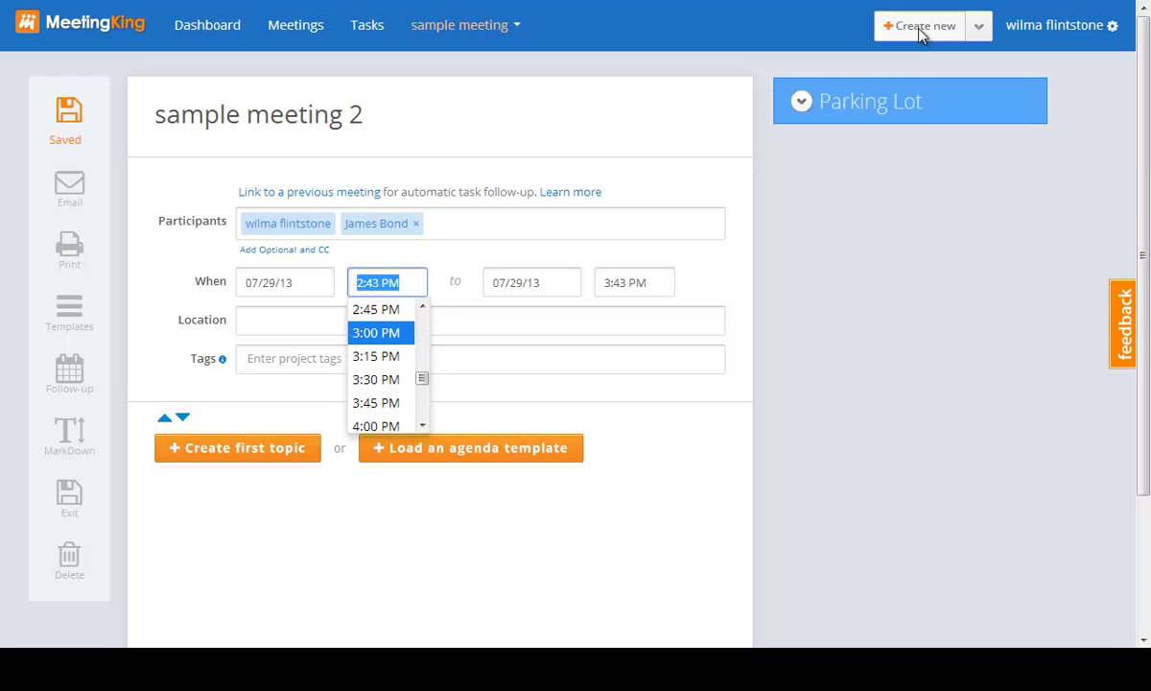
pyautogui.press('Return')
pyautogui.press('Tab')
pyautogui.press('Tab')
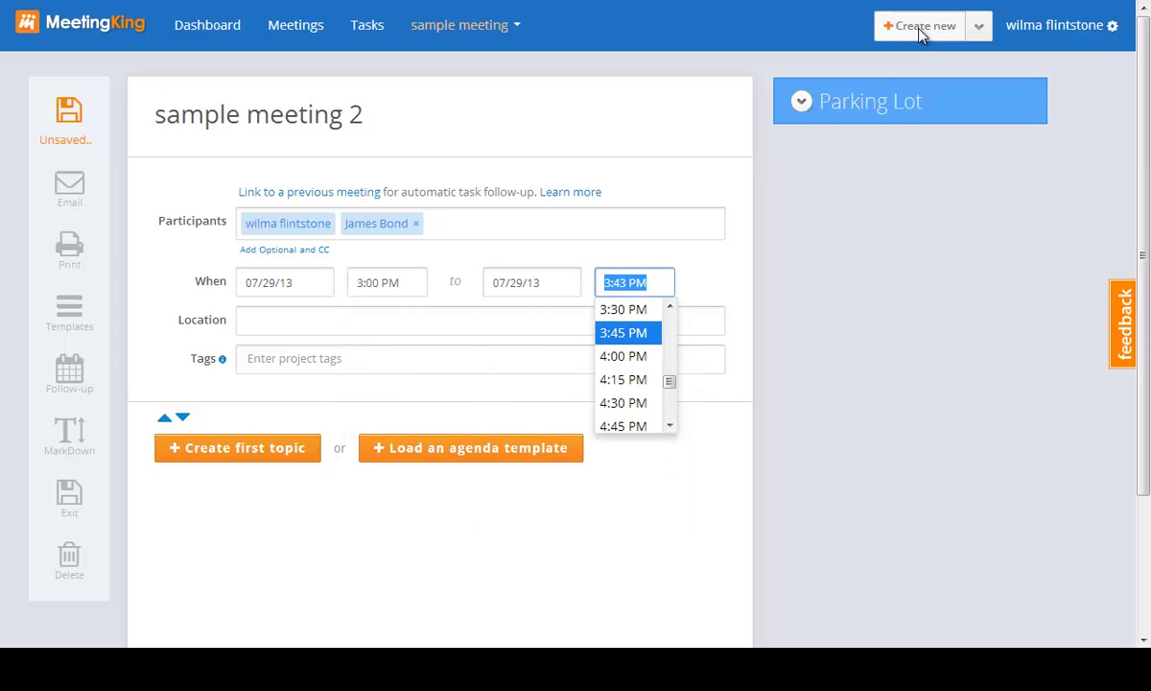
pyautogui.press('Down')
pyautogui.press('Return')
pyautogui.press('Tab')
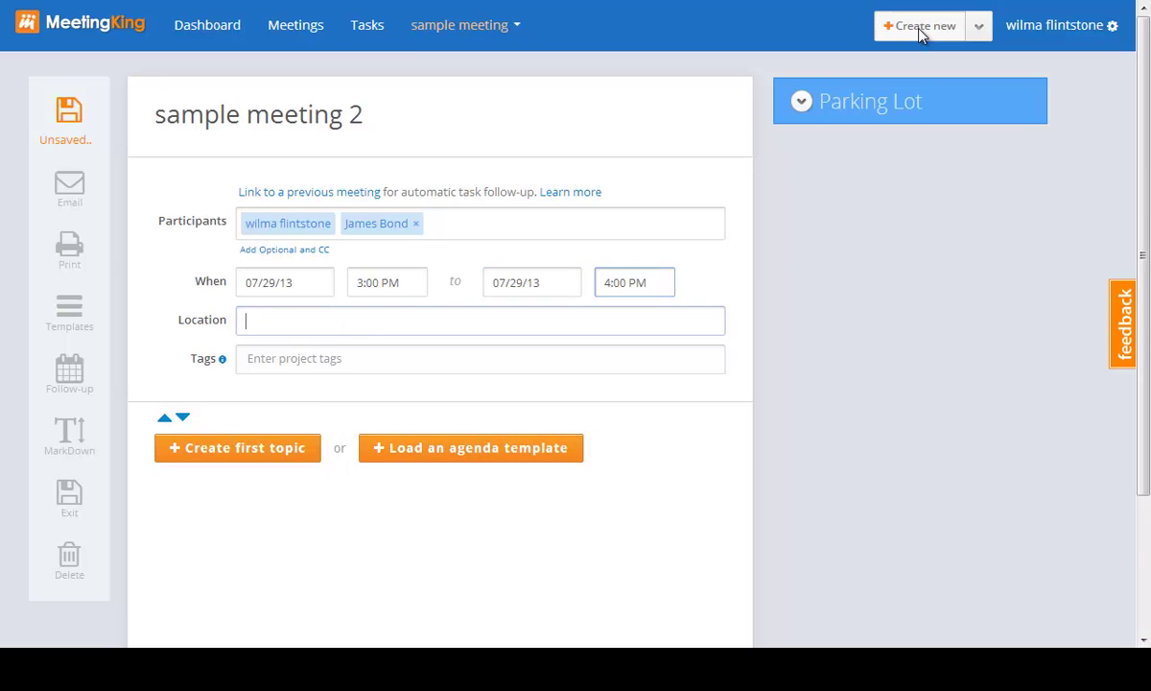
pyautogui.write('conf')
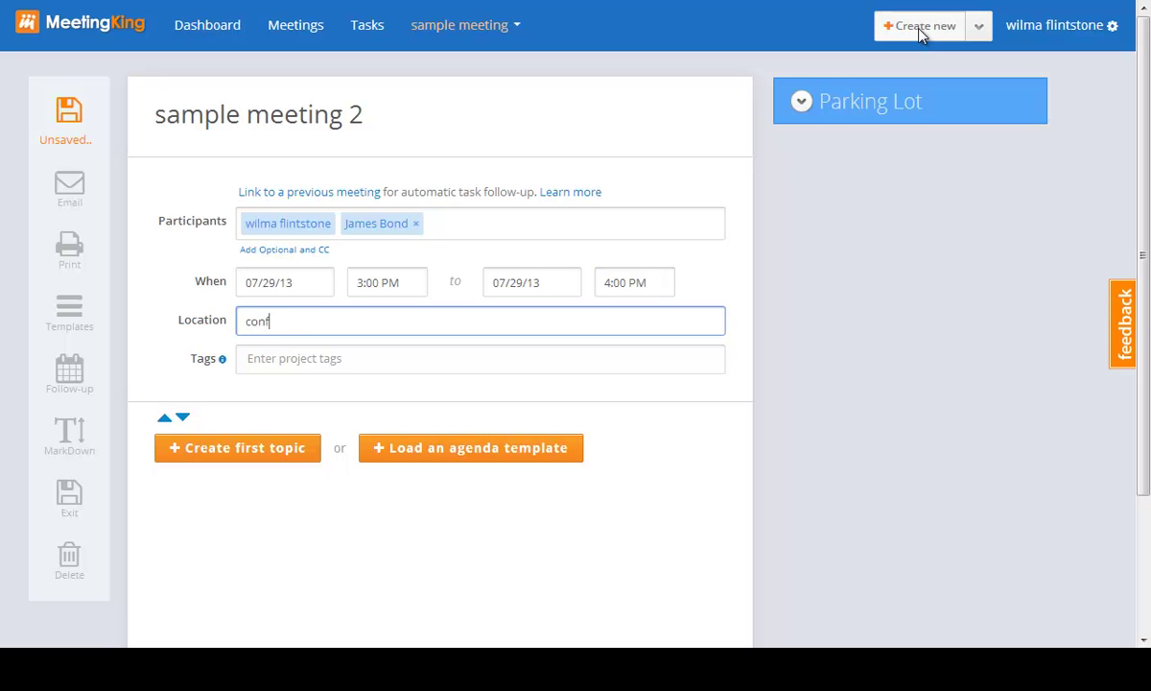
pyautogui.write('erence room')
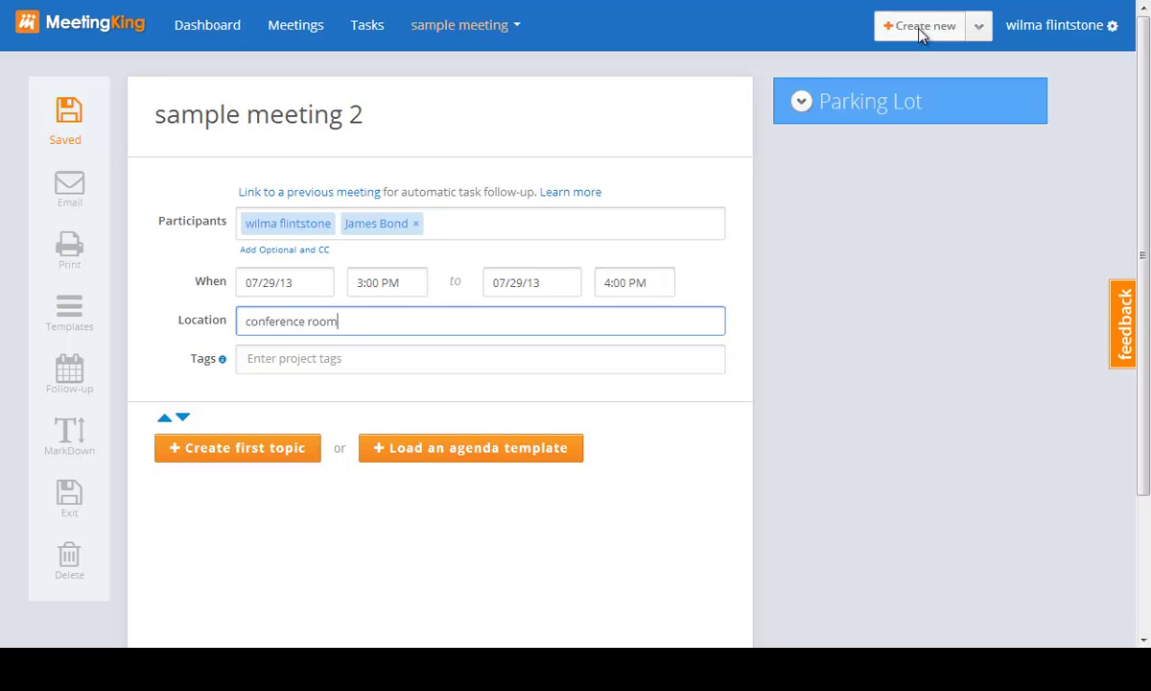
pyautogui.press('Tab')
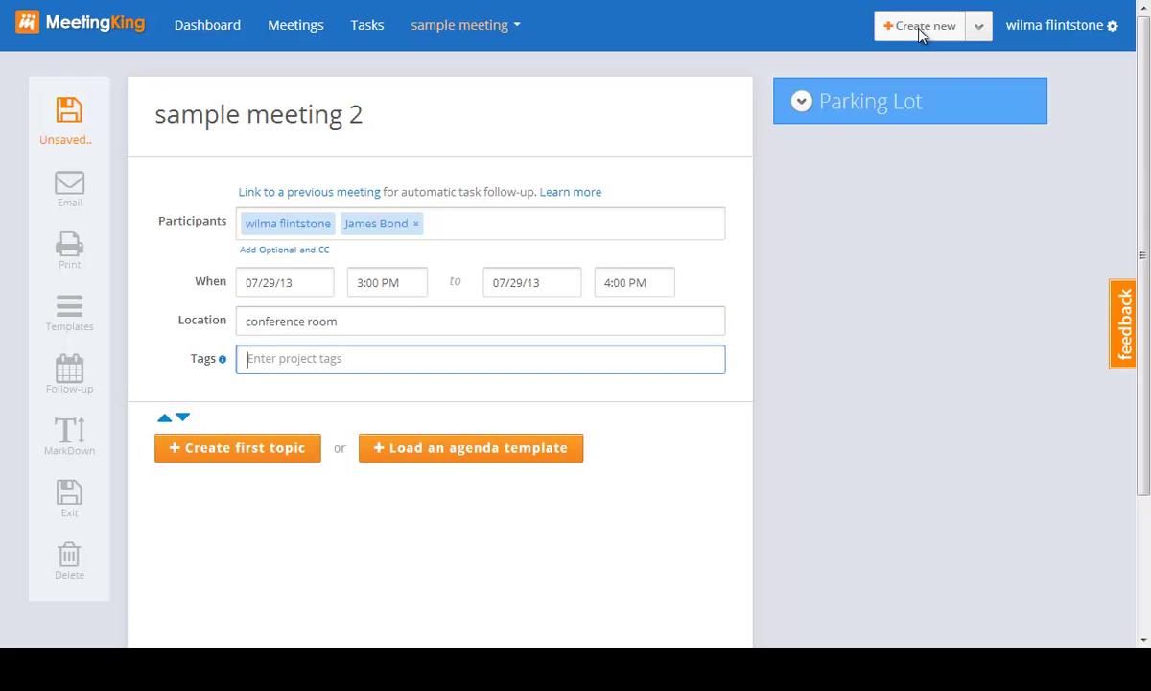
# Add the meeting's first agenda topic titled 'topic'.
pyautogui.press('Return')
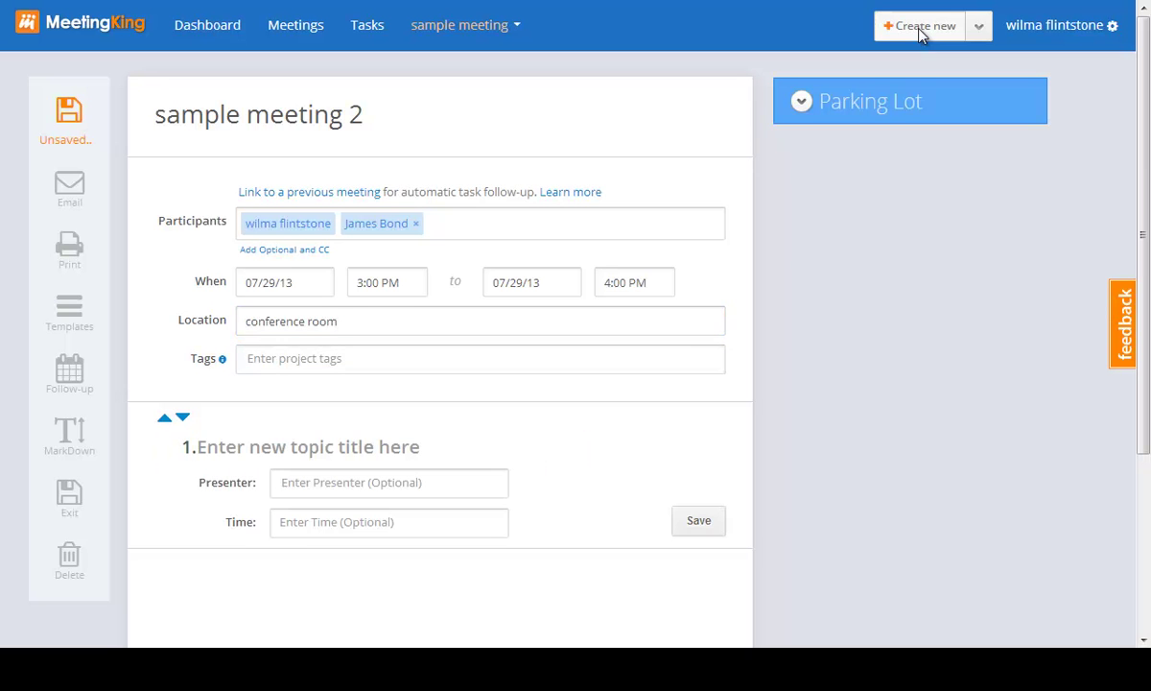
pyautogui.write('topic')
pyautogui.press('Return')
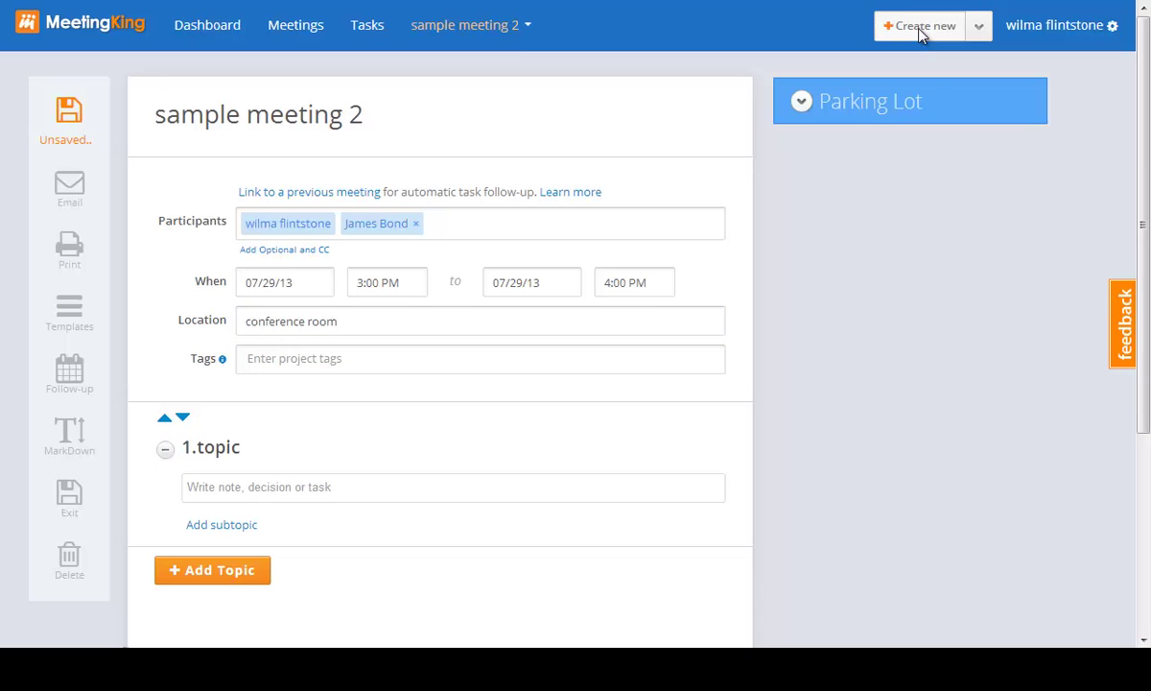